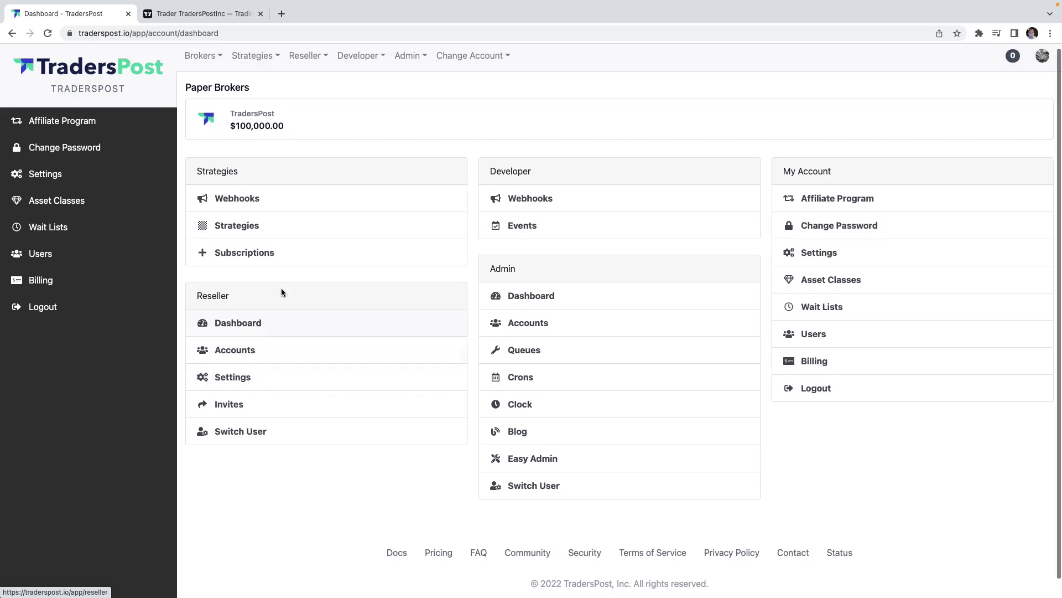
- Start a new webhook under Strategies > Webhooks named 'TradingView Strategy'
{"action": "left_click", "coordinate": [256, 61]}
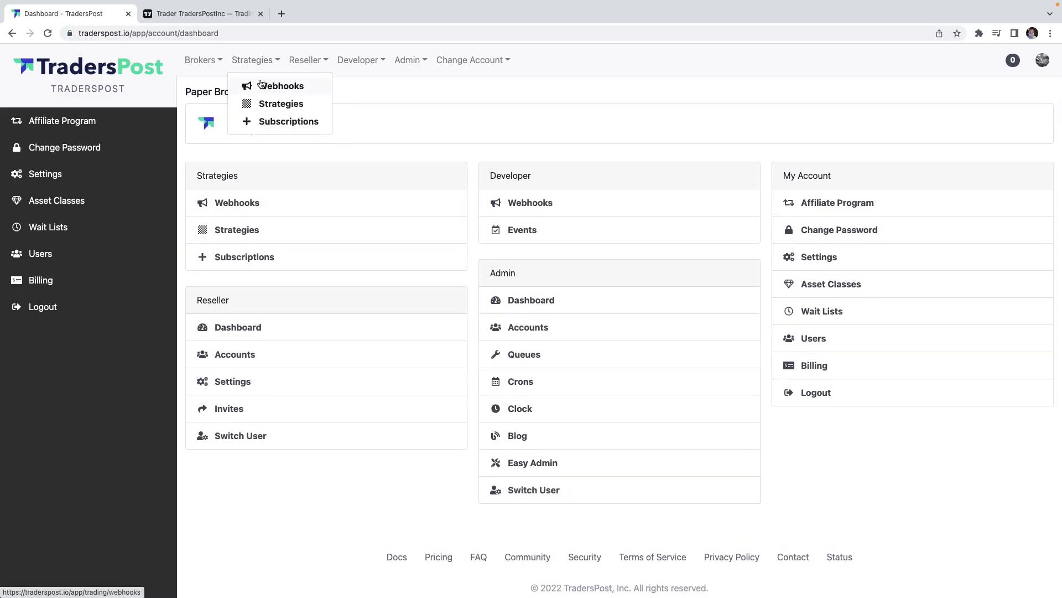
{"action": "left_click", "coordinate": [261, 86]}
{"action": "left_click", "coordinate": [1016, 93]}
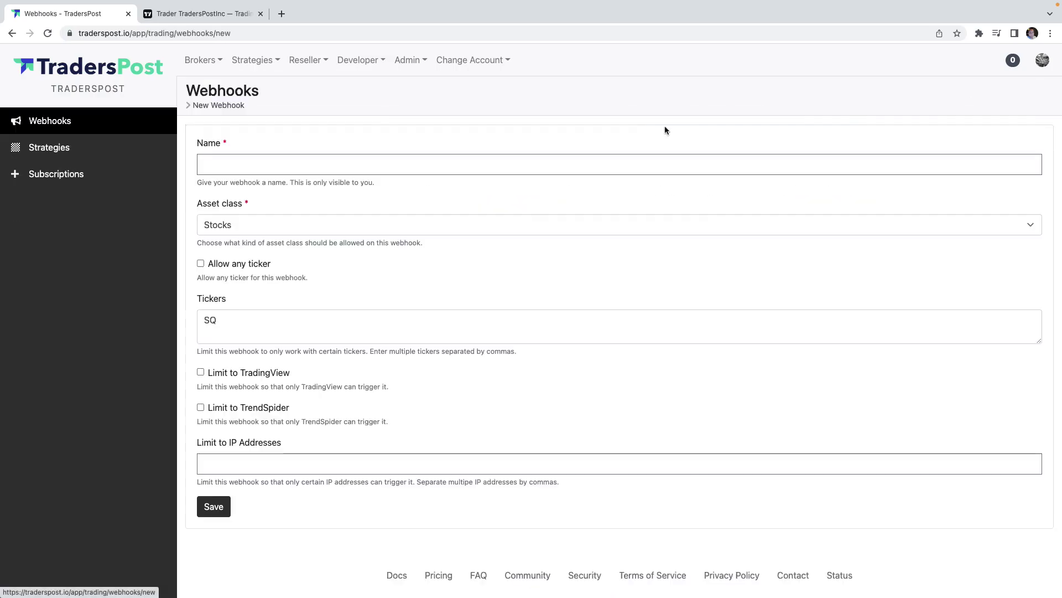
{"action": "left_click", "coordinate": [225, 164]}
{"action": "type", "text": "Trading"}
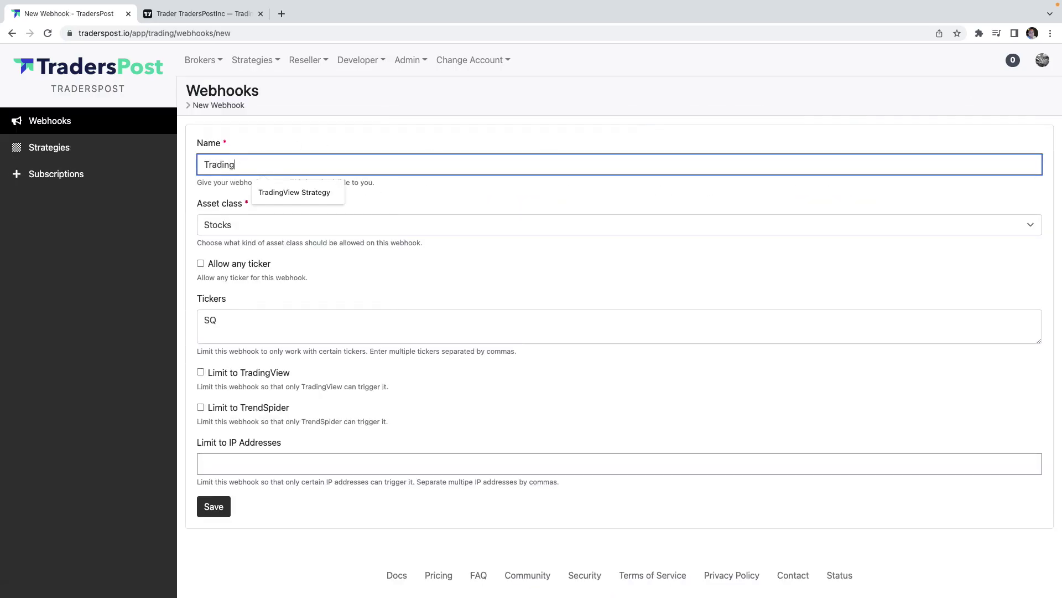
{"action": "type", "text": "View Strategy"}
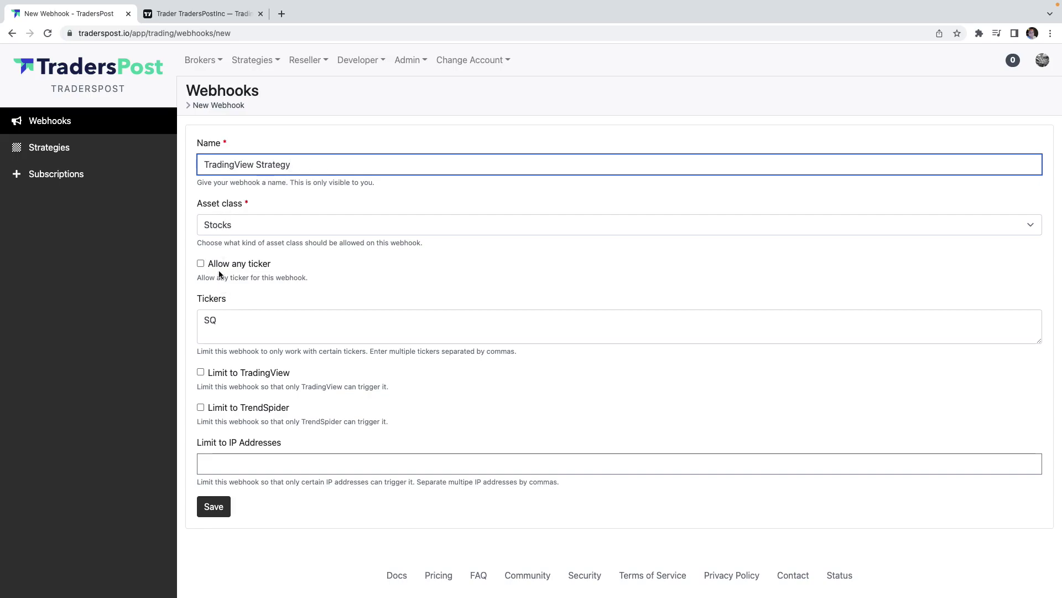
- Let the webhook accept any ticker, save it, and briefly reveal its URL
{"action": "left_click_drag", "start_coordinate": [218, 319], "coordinate": [195, 314]}
{"action": "left_click", "coordinate": [200, 264]}
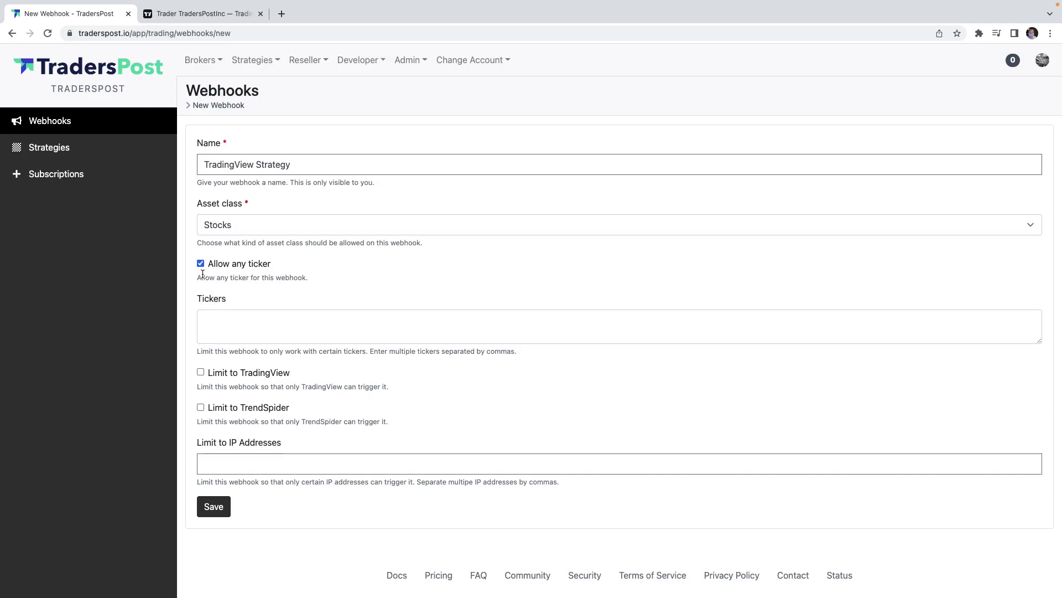
{"action": "left_click", "coordinate": [209, 508]}
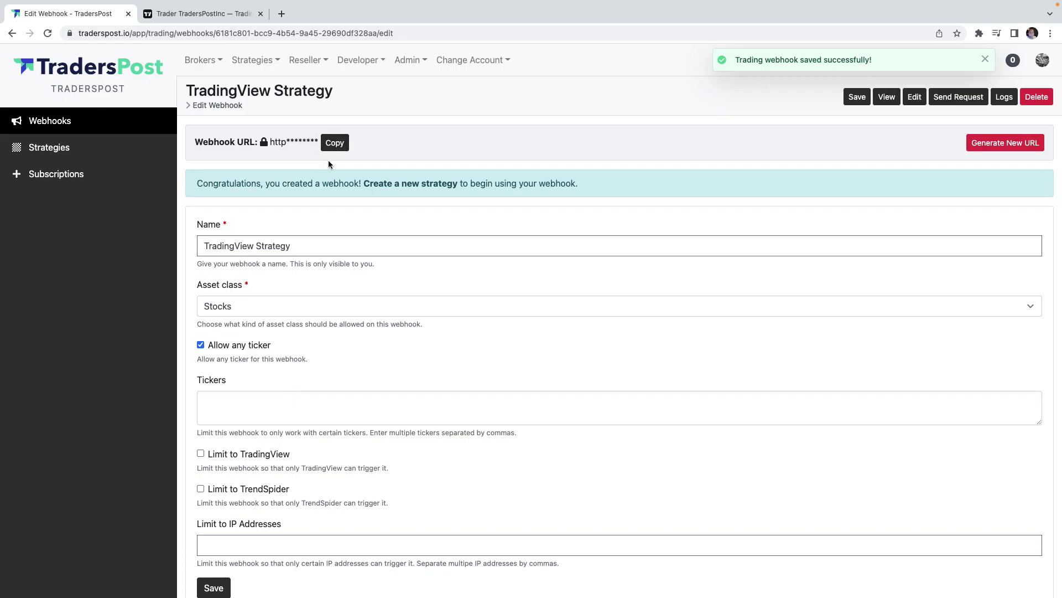
{"action": "left_click", "coordinate": [304, 144]}
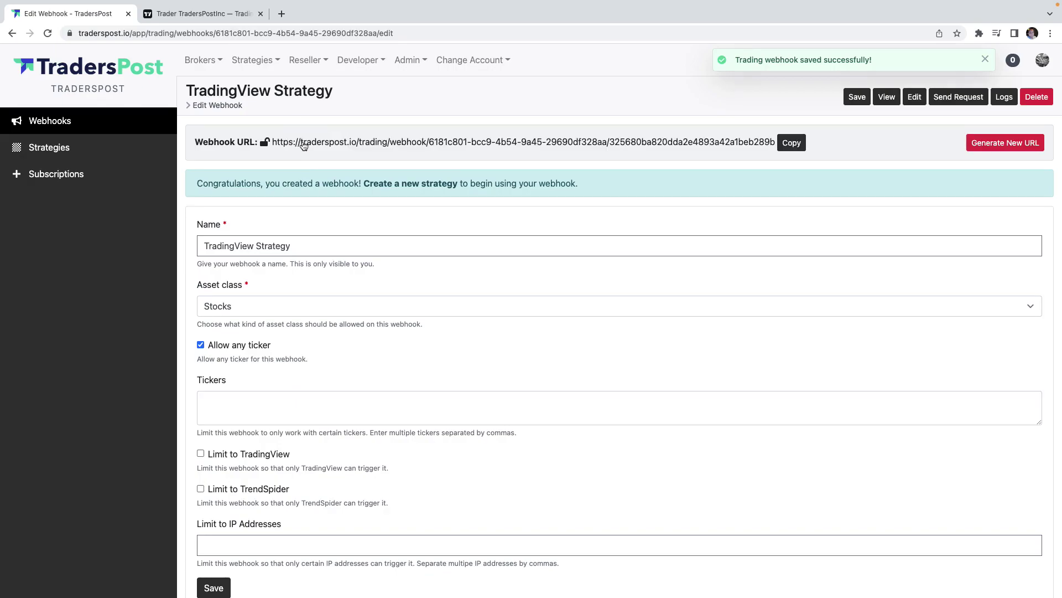
{"action": "left_click", "coordinate": [304, 144]}
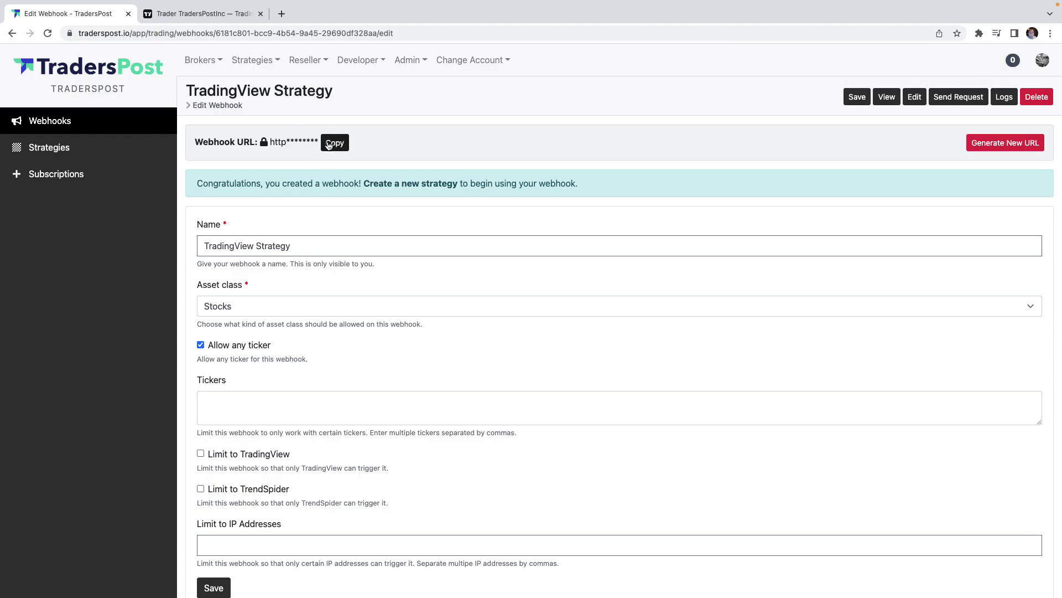
- Save a new strategy 'TradingView Strategy' with the TradingView Strategy webhook ticked
{"action": "left_click", "coordinate": [422, 190]}
{"action": "left_click", "coordinate": [273, 191]}
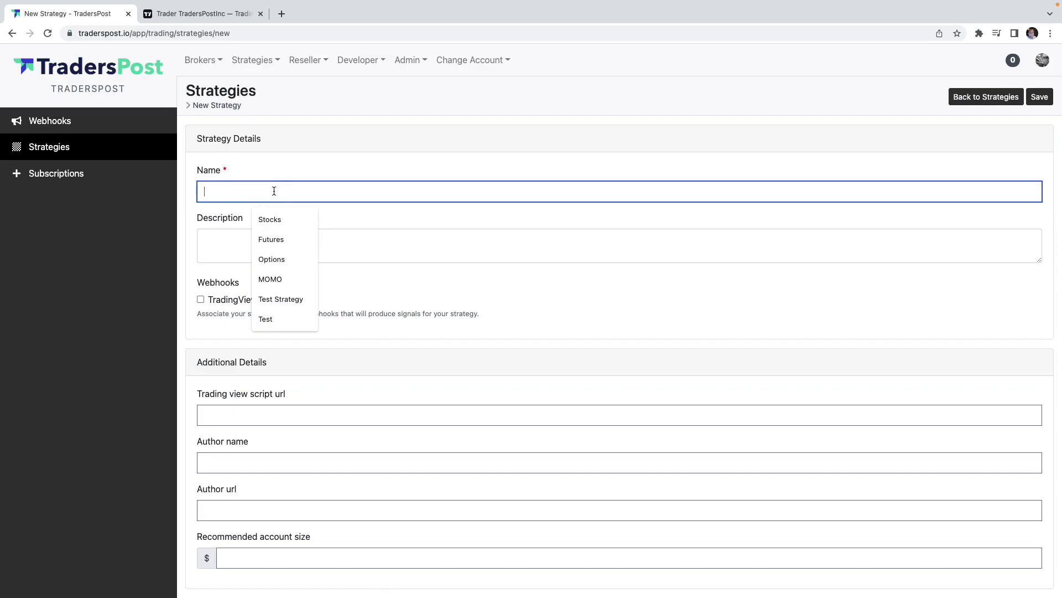
{"action": "type", "text": "Trading"}
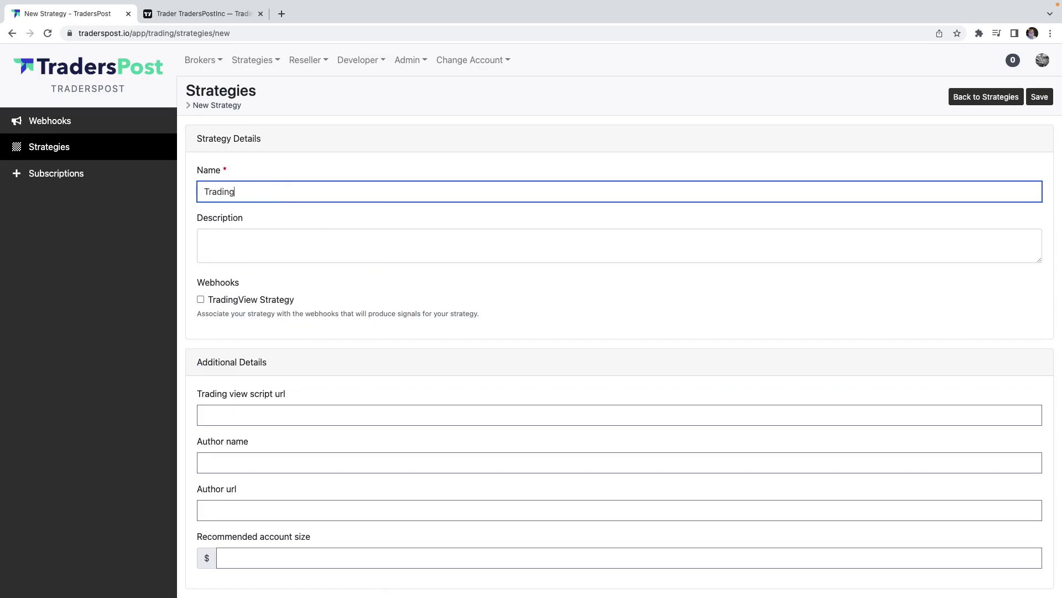
{"action": "type", "text": "View Strategy"}
{"action": "left_click", "coordinate": [219, 299]}
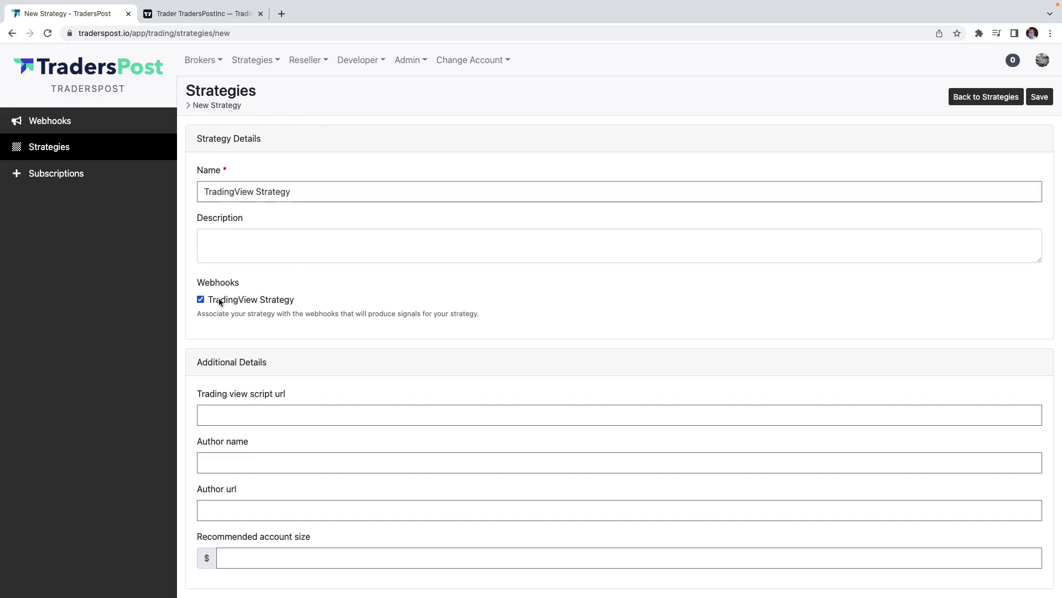
{"action": "left_click", "coordinate": [1036, 98]}
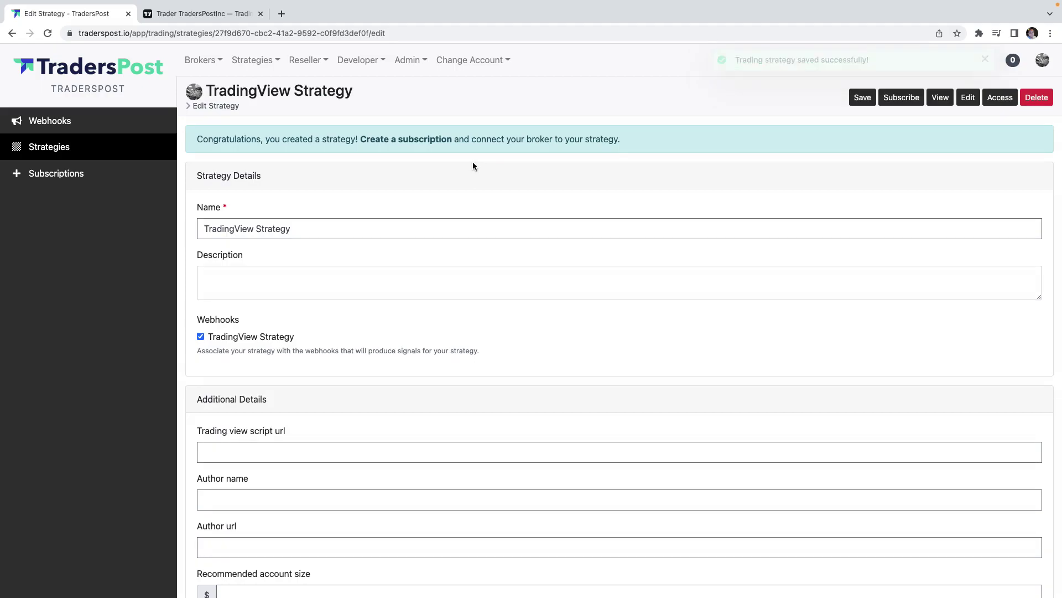
- Create a subscription to the strategy on the TradersPost paper broker
{"action": "left_click", "coordinate": [419, 146]}
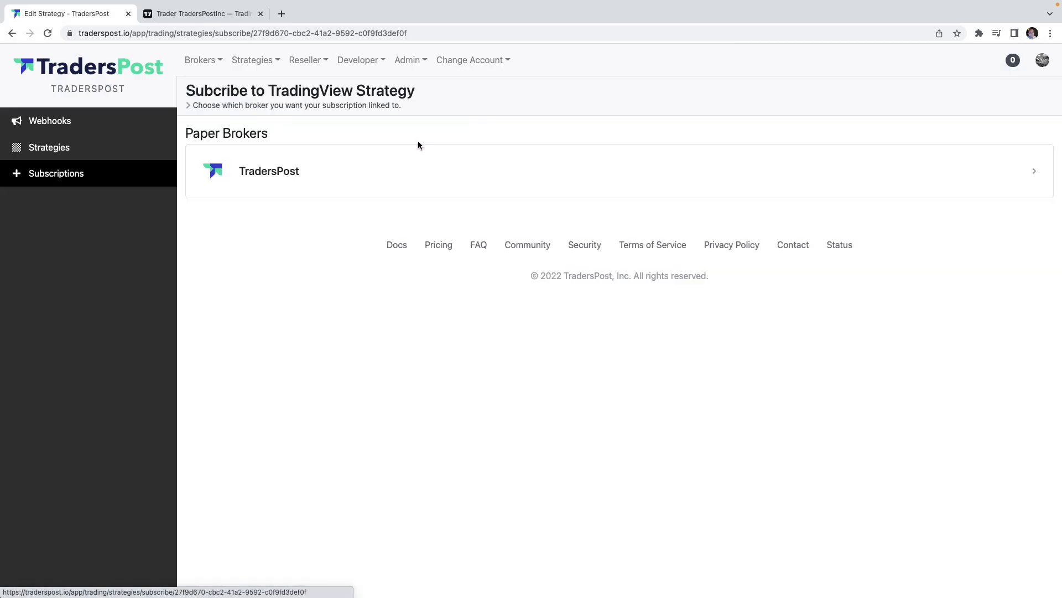
{"action": "left_click", "coordinate": [247, 174]}
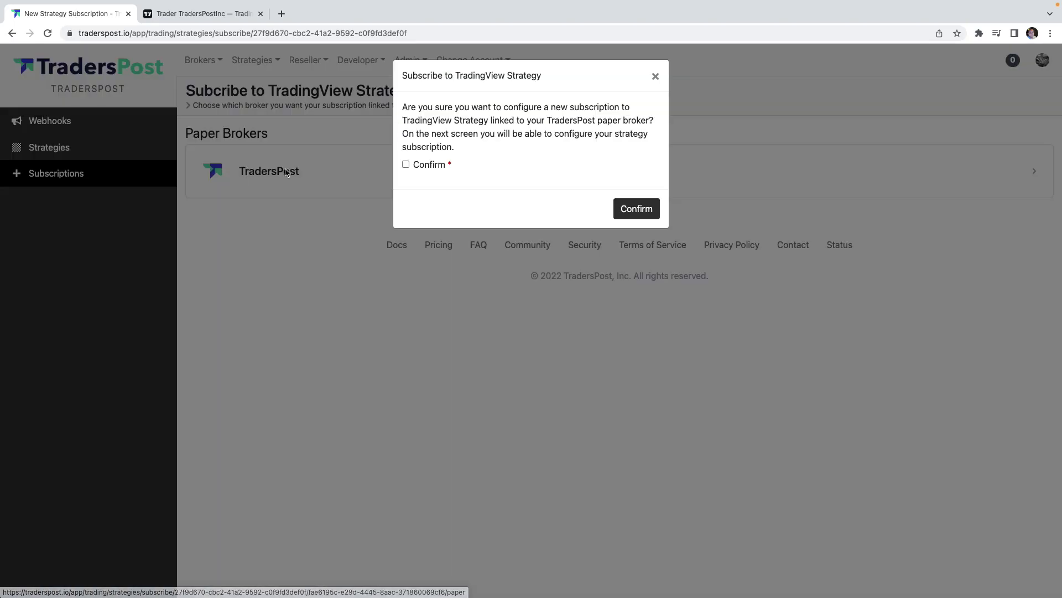
{"action": "left_click", "coordinate": [403, 163]}
{"action": "left_click", "coordinate": [636, 209]}
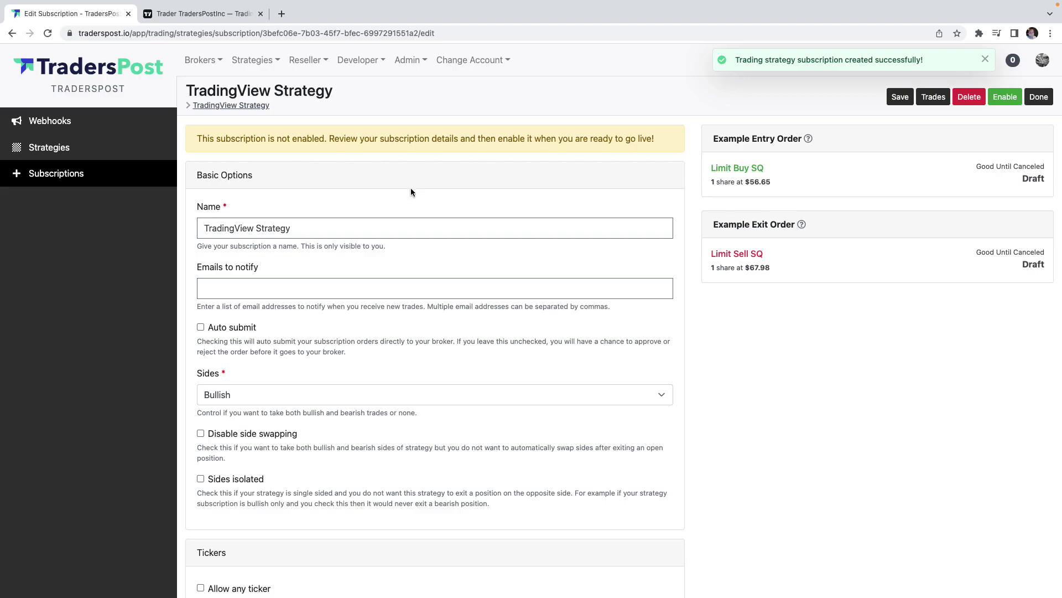
- Turn on Auto submit and set Sides to Both
{"action": "left_click", "coordinate": [201, 327]}
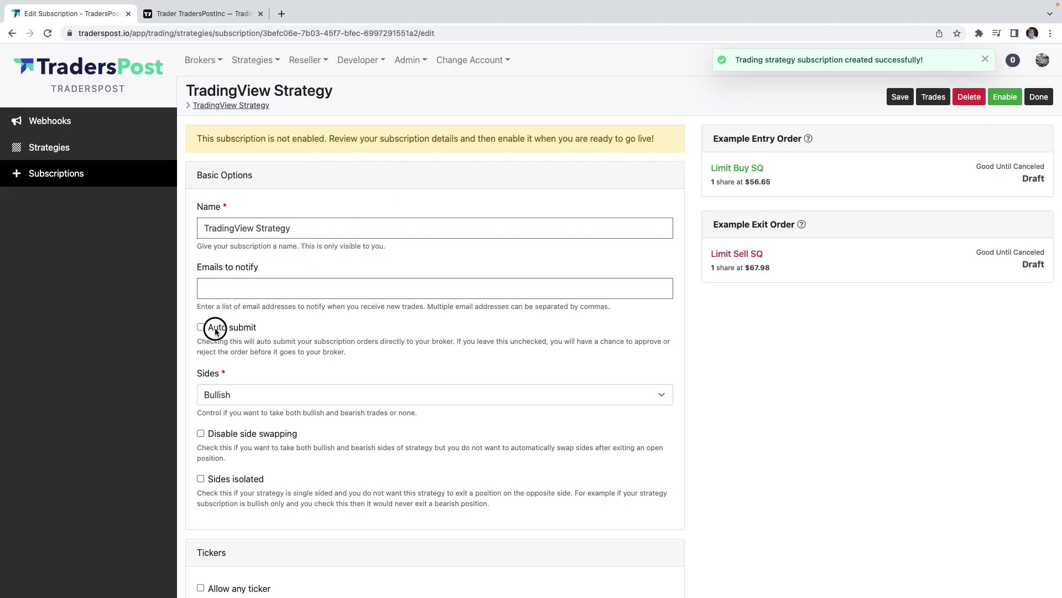
{"action": "left_click", "coordinate": [220, 396]}
{"action": "left_click", "coordinate": [221, 382]}
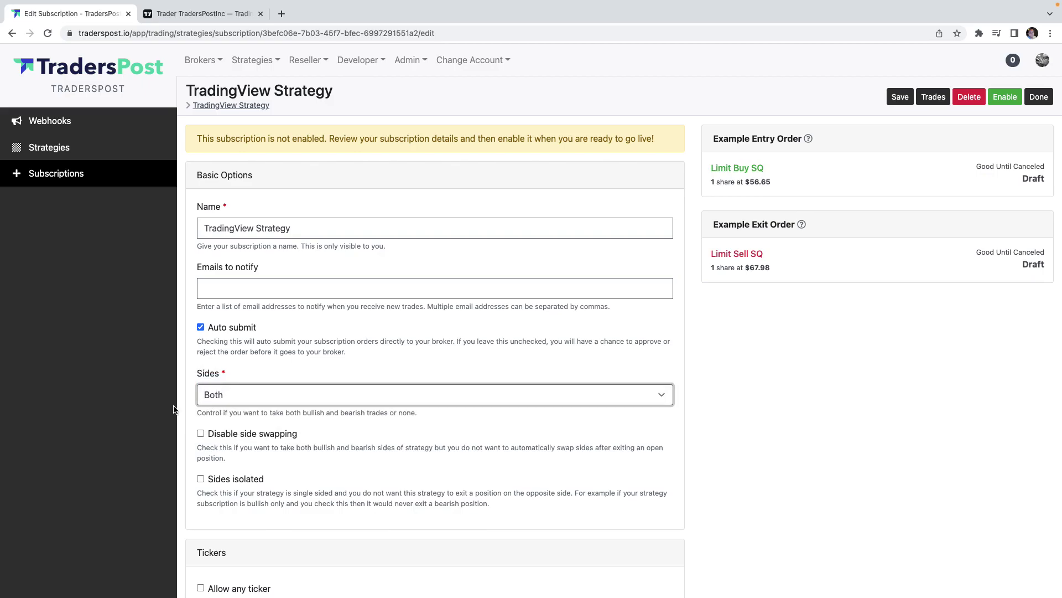
- Allow any ticker and set both entry and exit orders to market
{"action": "scroll", "coordinate": [174, 417], "scroll_direction": "down", "scroll_amount": 7}
{"action": "left_click", "coordinate": [202, 204]}
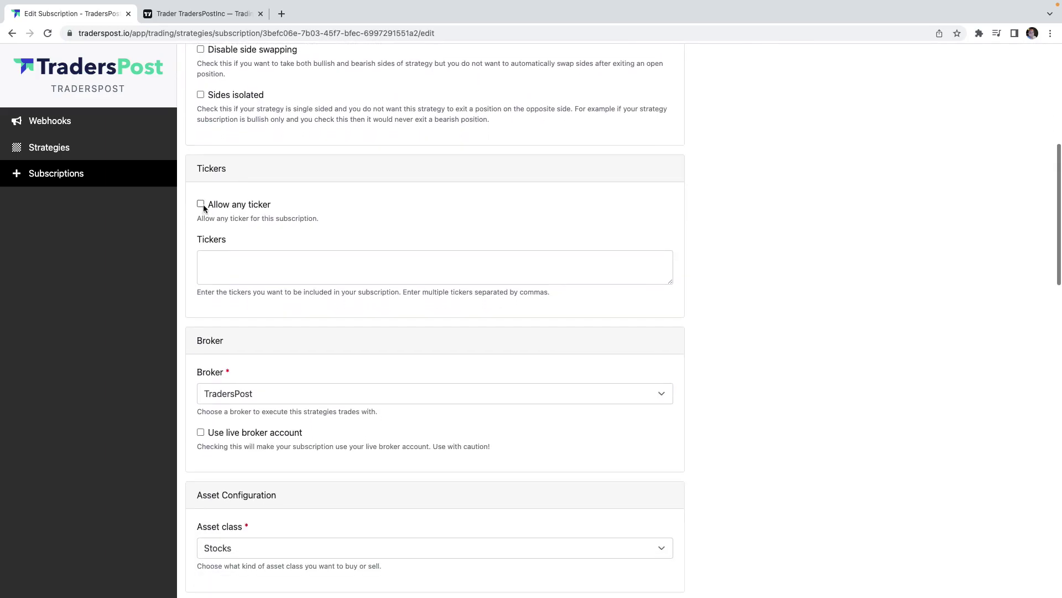
{"action": "scroll", "coordinate": [177, 363], "scroll_direction": "down", "scroll_amount": 2}
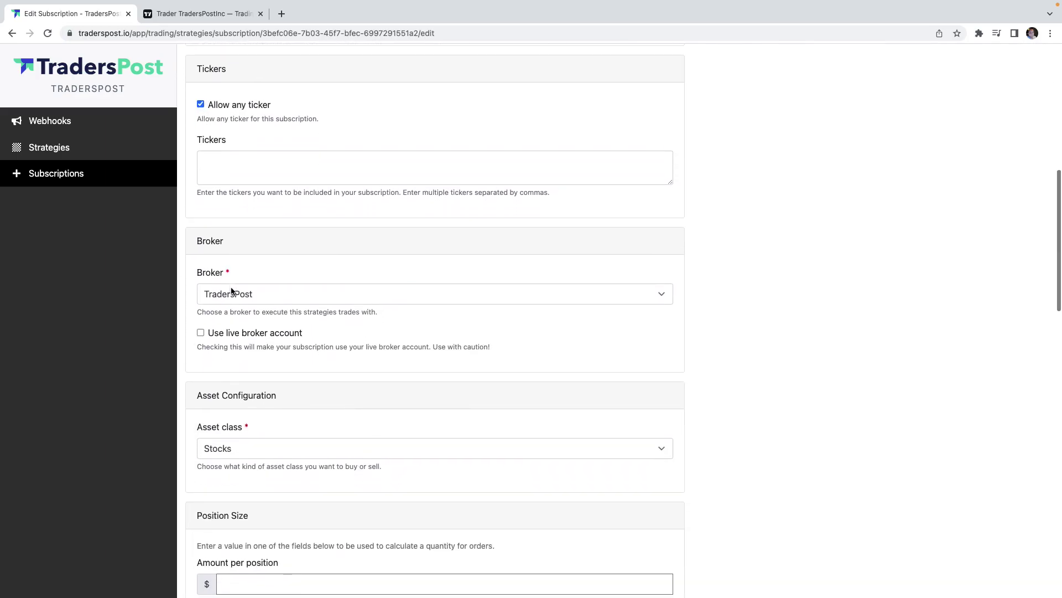
{"action": "scroll", "coordinate": [235, 361], "scroll_direction": "down", "scroll_amount": 2}
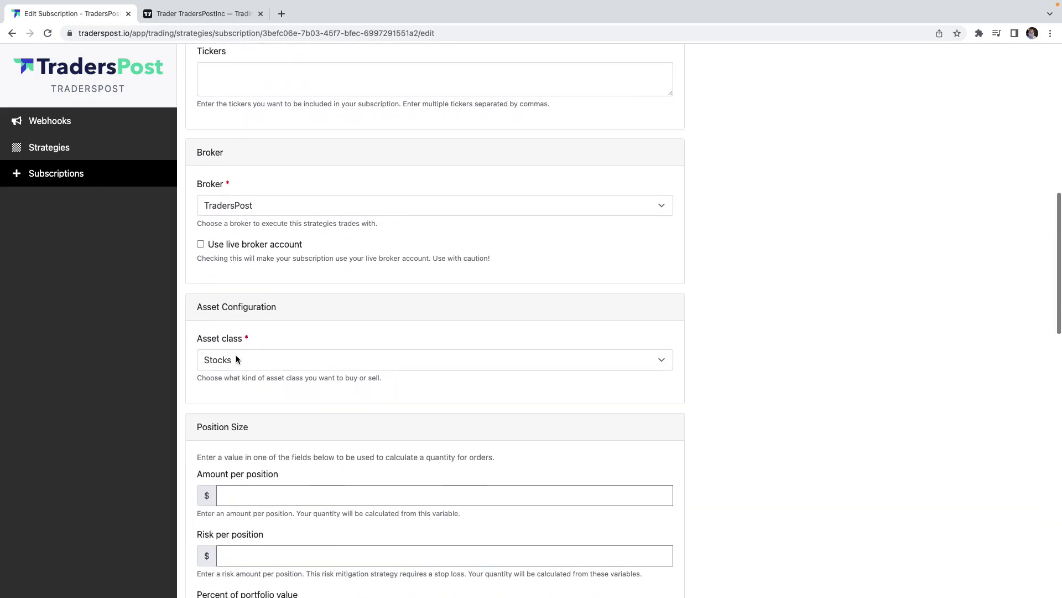
{"action": "scroll", "coordinate": [223, 364], "scroll_direction": "down", "scroll_amount": 1}
{"action": "scroll", "coordinate": [223, 364], "scroll_direction": "down", "scroll_amount": 15}
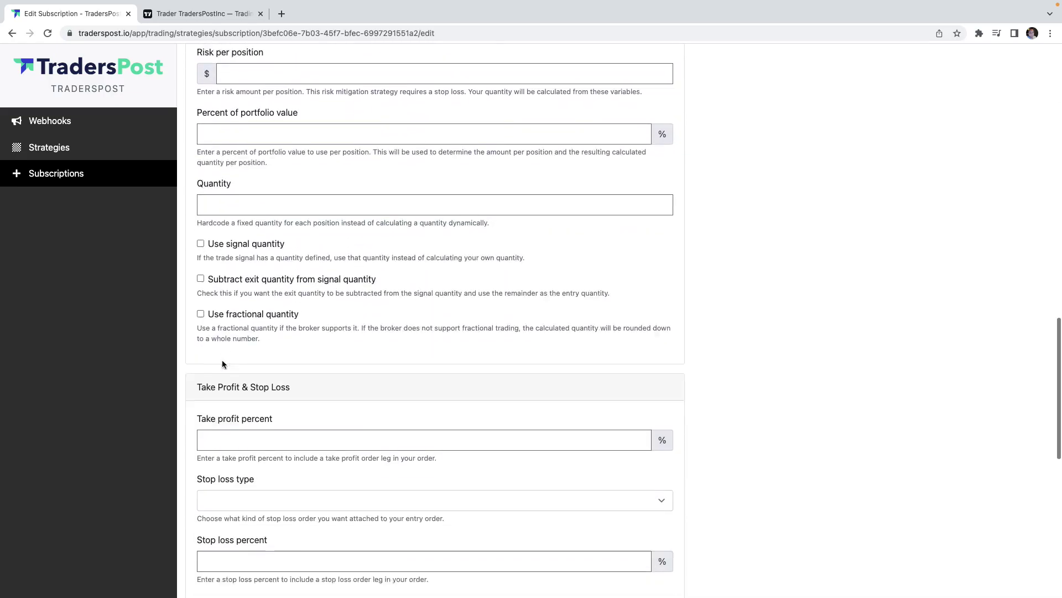
{"action": "scroll", "coordinate": [223, 363], "scroll_direction": "down", "scroll_amount": 1}
{"action": "left_click", "coordinate": [219, 317]}
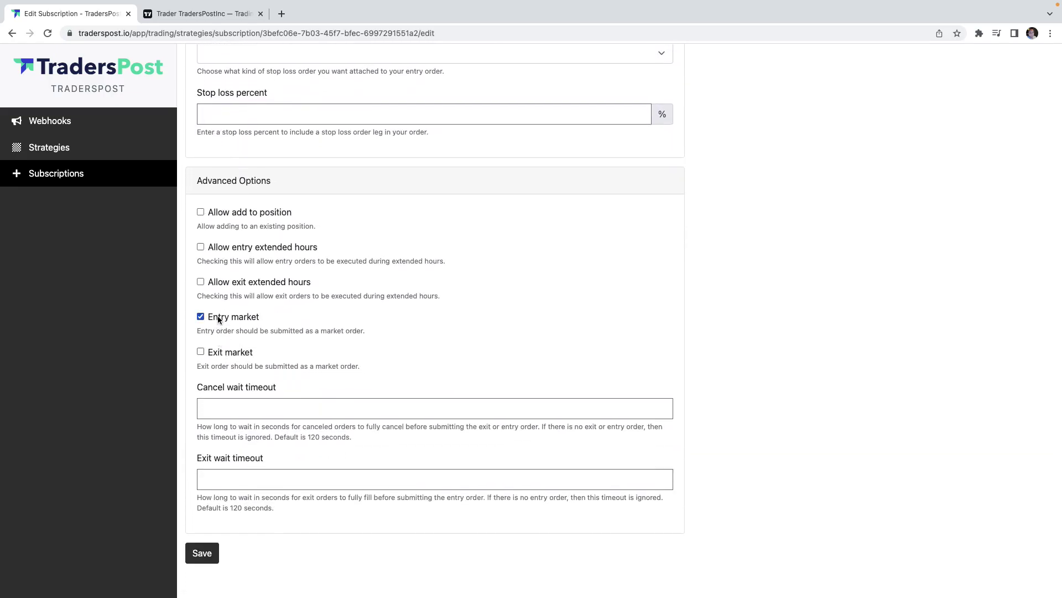
{"action": "left_click", "coordinate": [215, 353]}
- Save the subscription and check the bearish and bullish example orders
{"action": "left_click", "coordinate": [202, 553]}
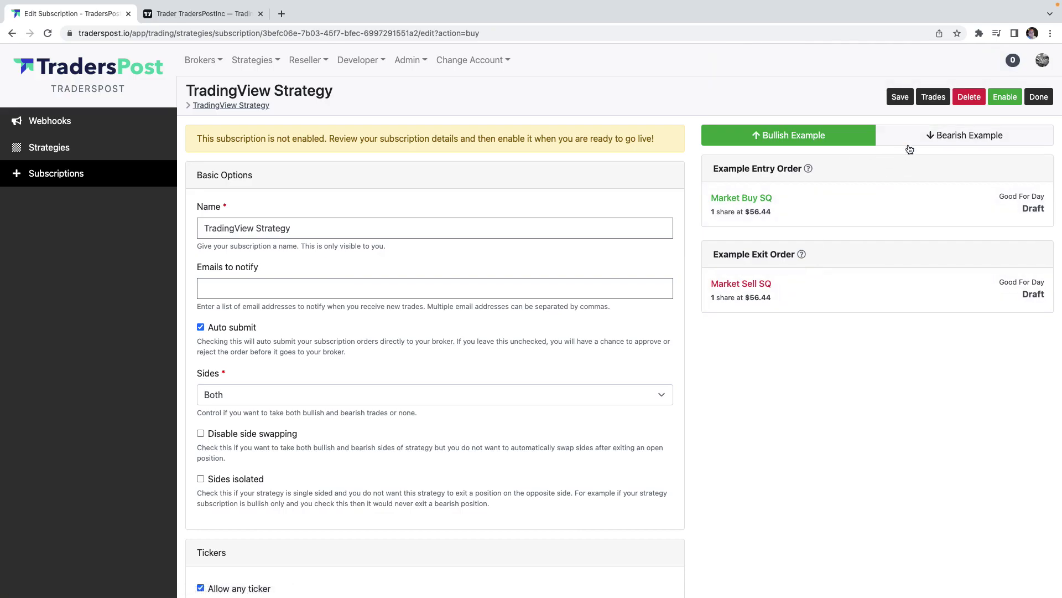
{"action": "left_click", "coordinate": [936, 137]}
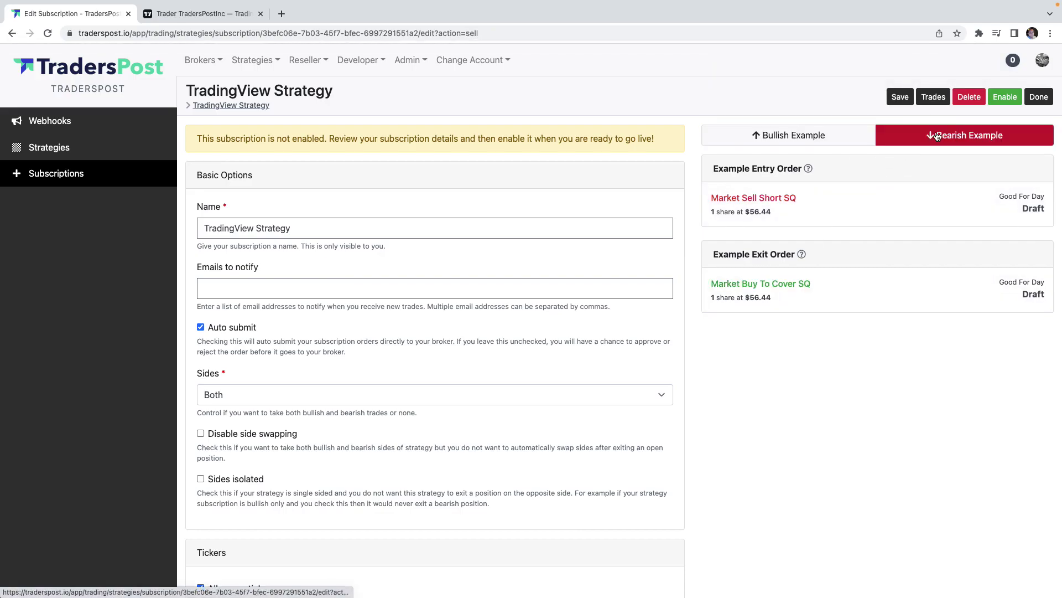
{"action": "left_click", "coordinate": [806, 135]}
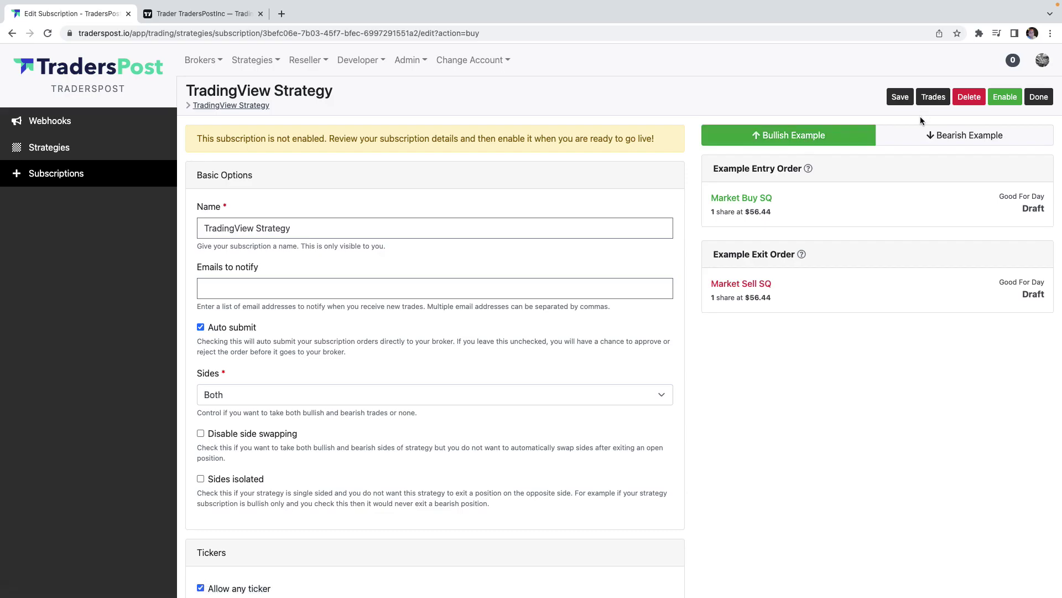
- Authorize and enable the TradingView Strategy subscription
{"action": "left_click", "coordinate": [1004, 98]}
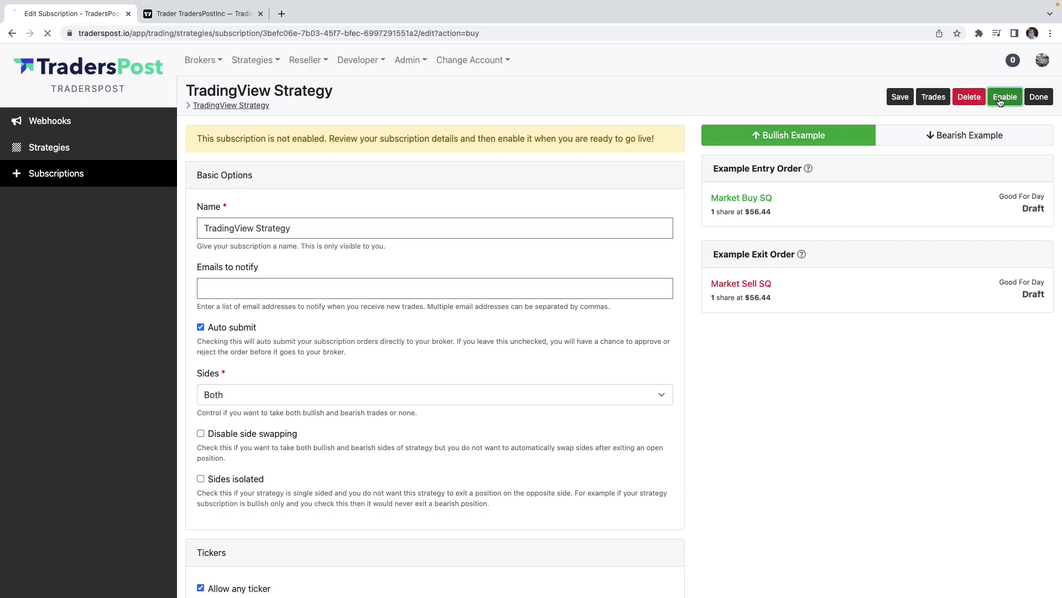
{"action": "left_click", "coordinate": [200, 130]}
{"action": "left_click", "coordinate": [261, 159]}
{"action": "scroll", "coordinate": [249, 177], "scroll_direction": "down", "scroll_amount": 10}
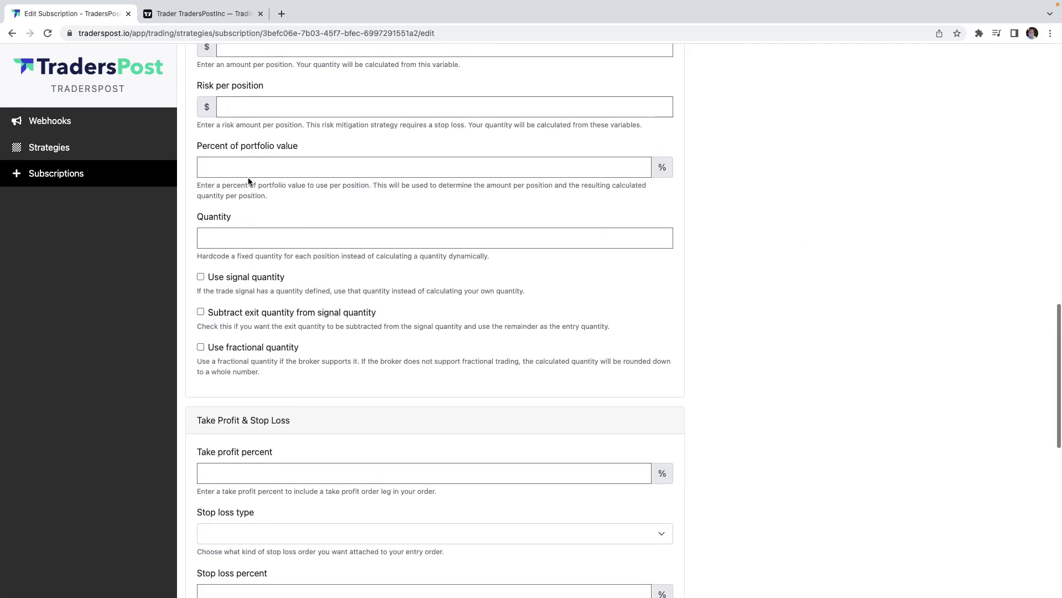
- Set Percent of portfolio value to 5 and save the subscription
{"action": "left_click", "coordinate": [249, 171]}
{"action": "type", "text": "5"}
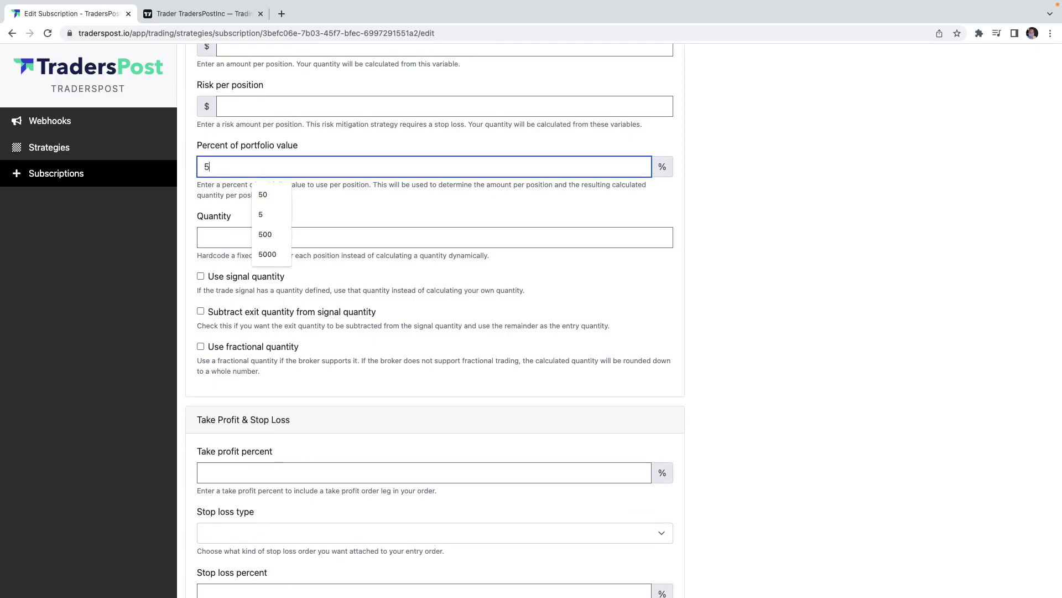
{"action": "left_click", "coordinate": [184, 237]}
{"action": "scroll", "coordinate": [185, 237], "scroll_direction": "down", "scroll_amount": 10}
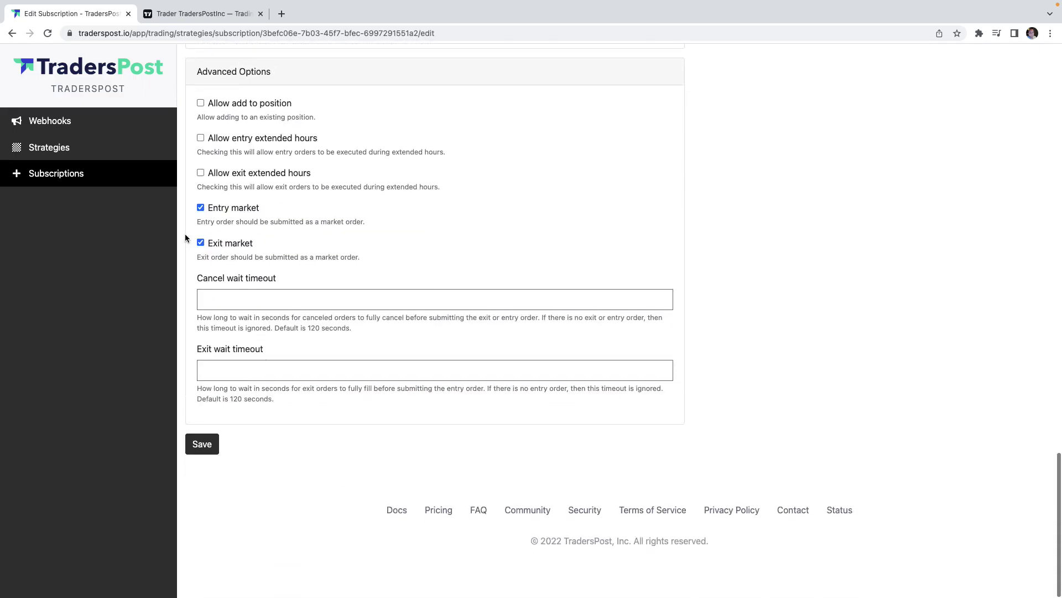
{"action": "left_click", "coordinate": [203, 465]}
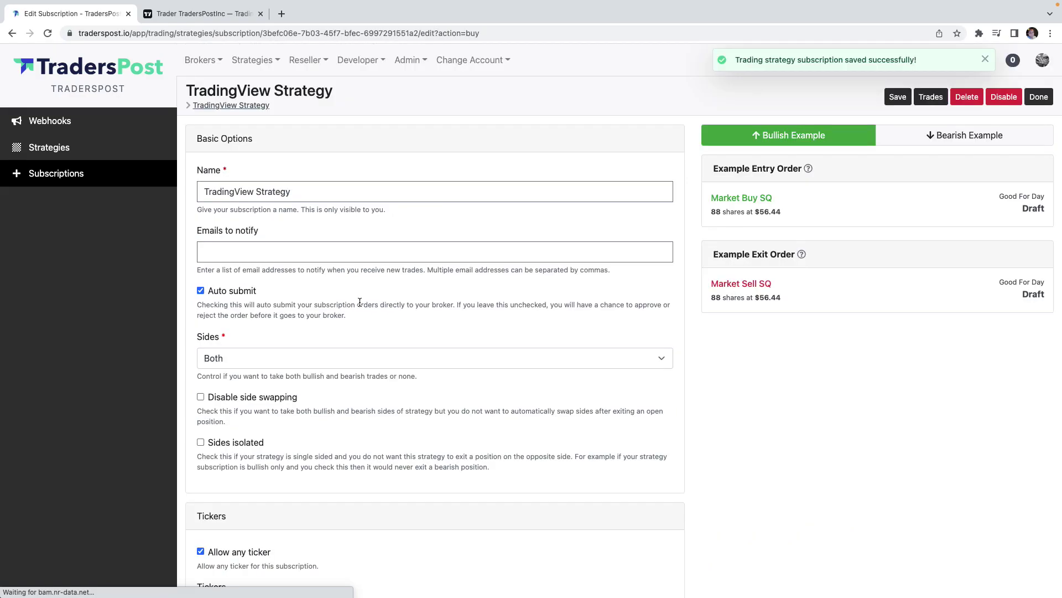
- Inspect the example entry order details, including the 4,967.16 total
{"action": "left_click", "coordinate": [755, 199]}
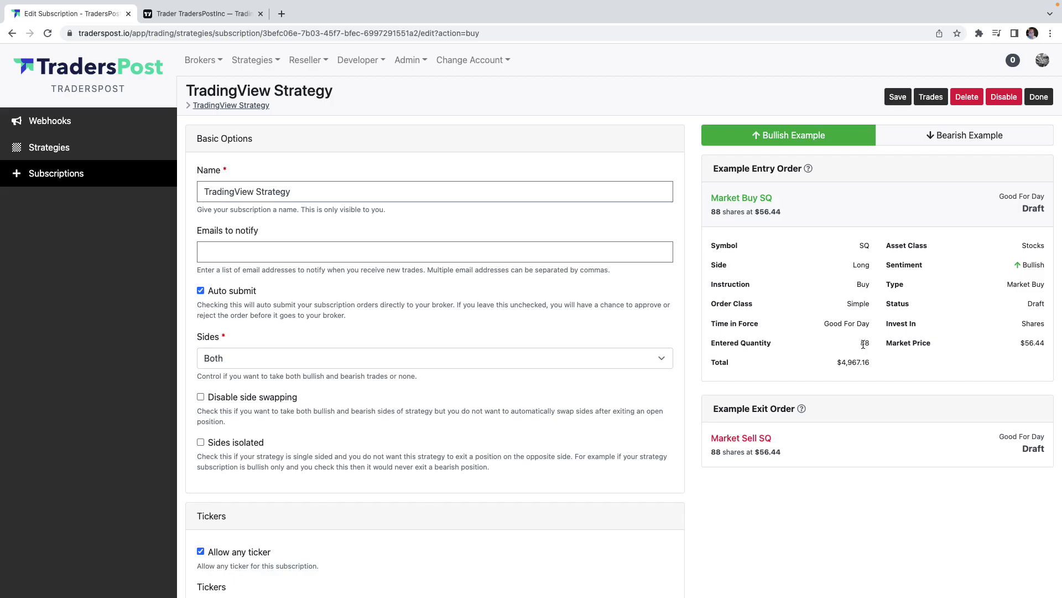
{"action": "left_click_drag", "start_coordinate": [870, 362], "coordinate": [842, 361]}
{"action": "left_click", "coordinate": [818, 198]}
- View the TradingView Strategy webhook under Strategies > Webhooks and copy its revealed URL
{"action": "left_click", "coordinate": [253, 59]}
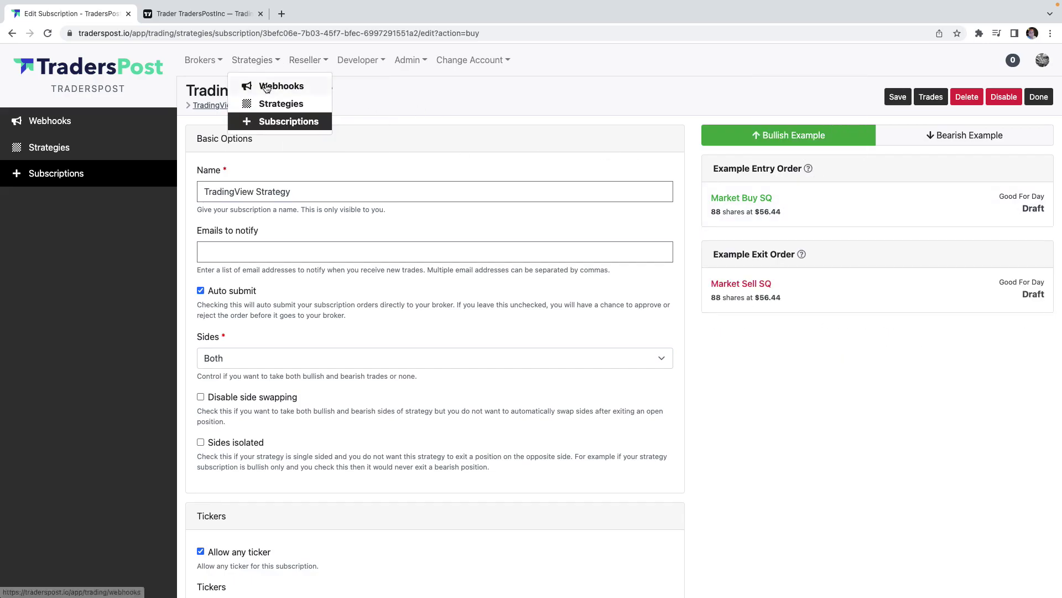
{"action": "left_click", "coordinate": [267, 88]}
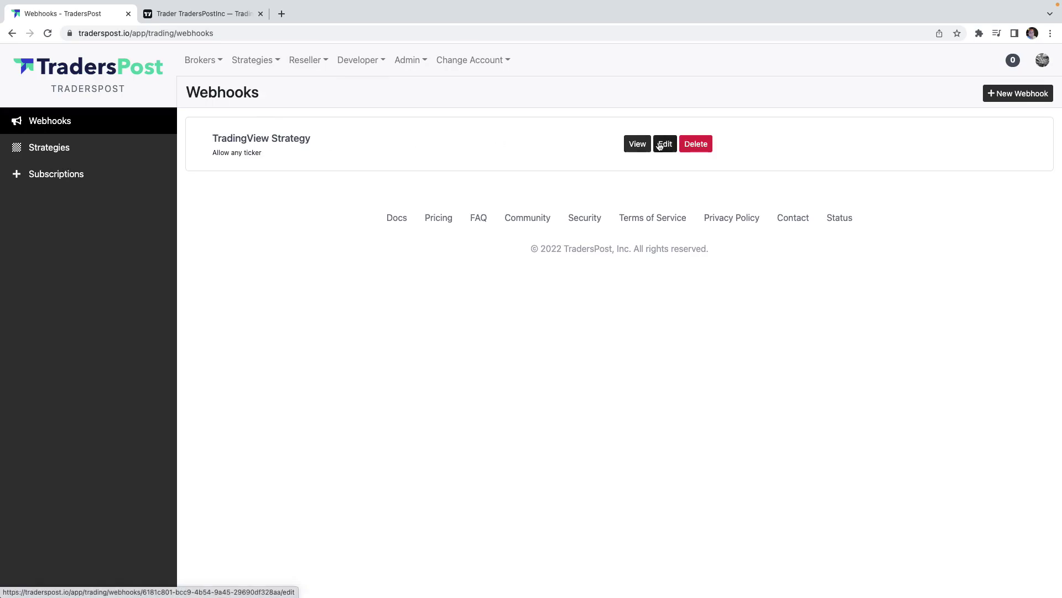
{"action": "left_click", "coordinate": [638, 143]}
{"action": "left_click", "coordinate": [296, 144]}
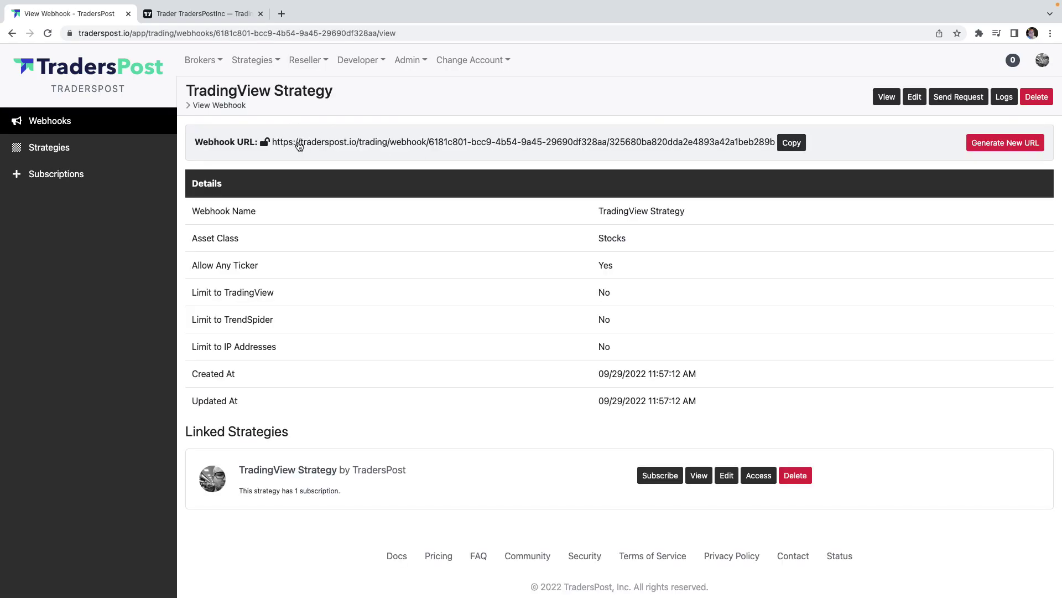
{"action": "left_click", "coordinate": [792, 142]}
{"action": "left_click", "coordinate": [581, 122]}
- In TradingView, open the chart page and load the MOMO Strategy template on SPY
{"action": "left_click", "coordinate": [214, 15]}
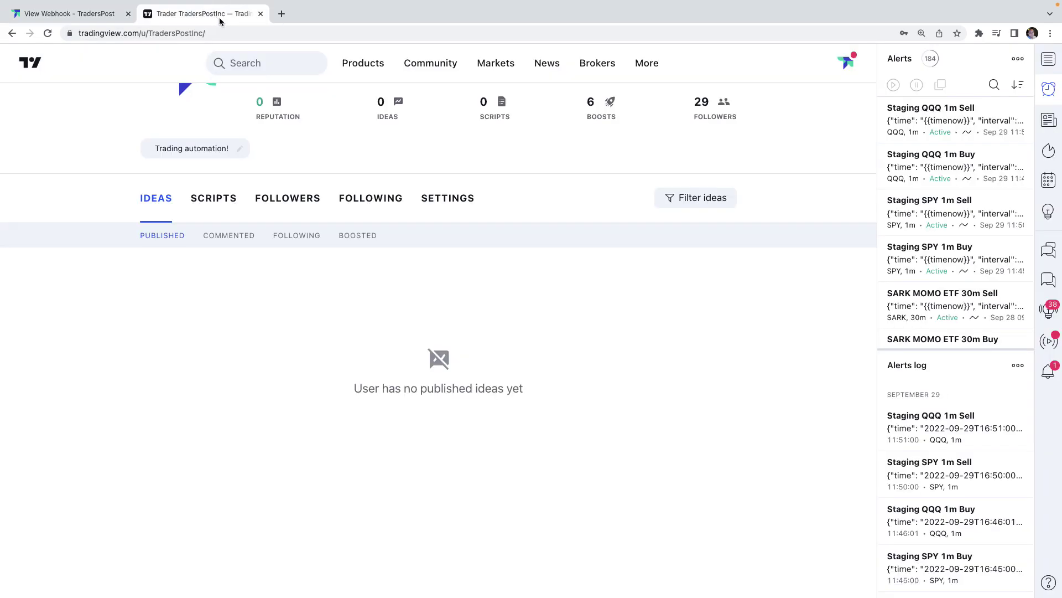
{"action": "mouse_move", "coordinate": [403, 65]}
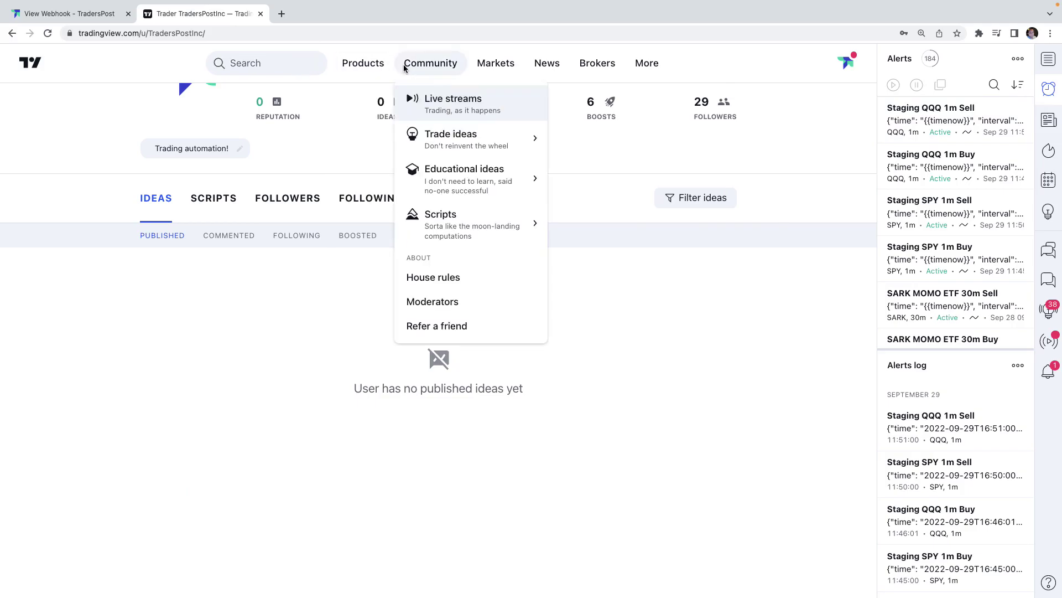
{"action": "mouse_move", "coordinate": [363, 63]}
{"action": "left_click", "coordinate": [382, 101]}
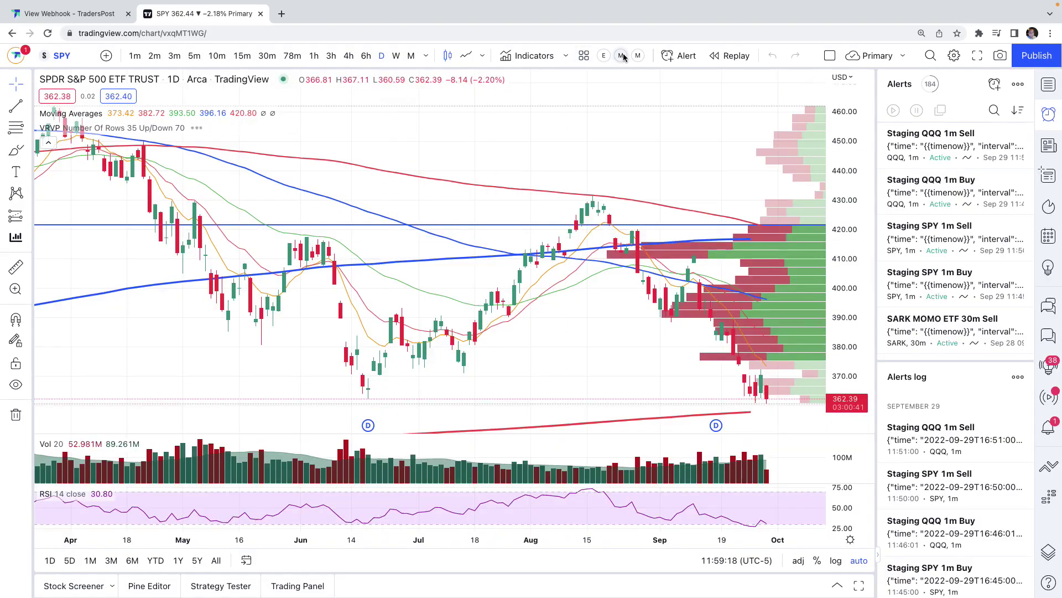
{"action": "left_click", "coordinate": [638, 55]}
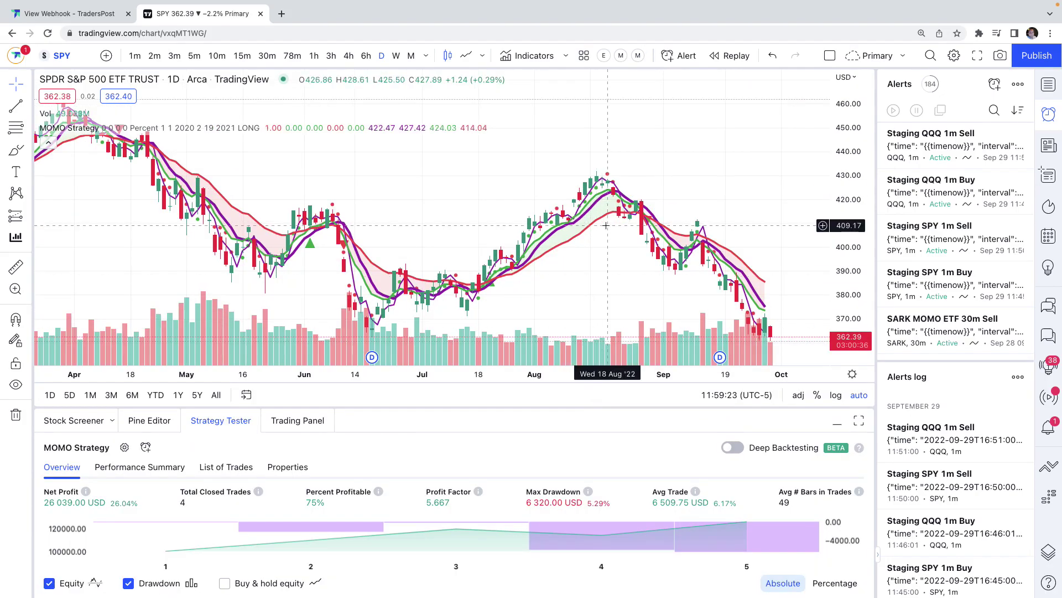
- Create a SPY alert on the MOMO Strategy condition with the TradersPost webhook URL pasted in
{"action": "left_click", "coordinate": [995, 84]}
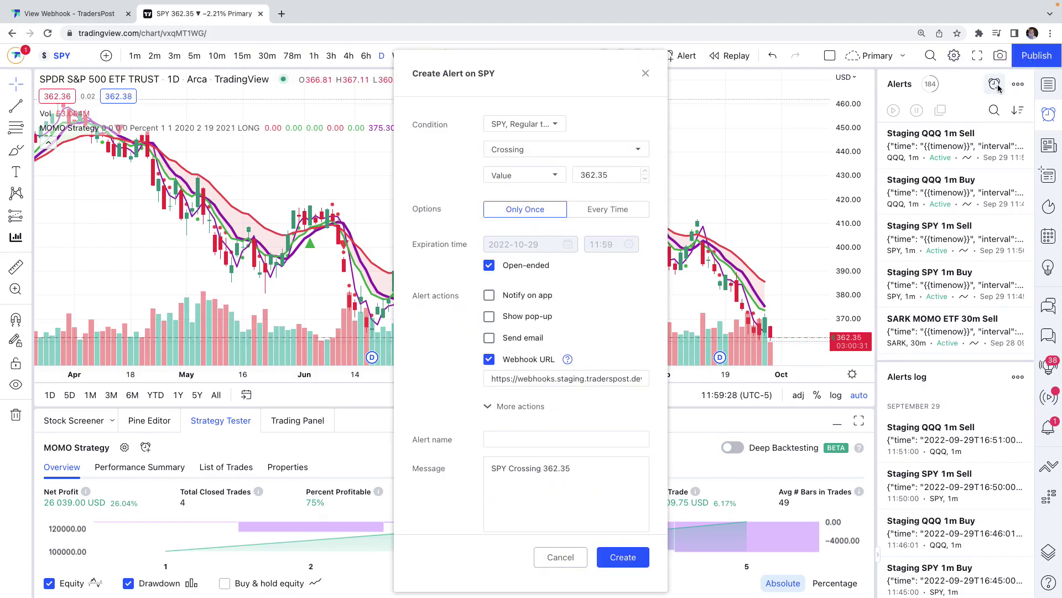
{"action": "left_click", "coordinate": [516, 124]}
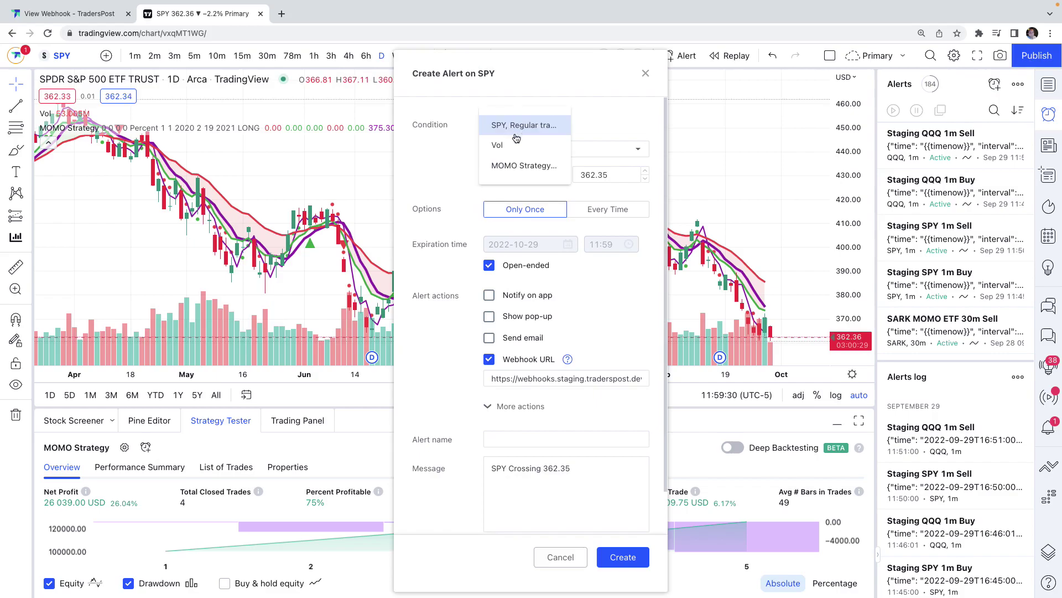
{"action": "left_click", "coordinate": [517, 167]}
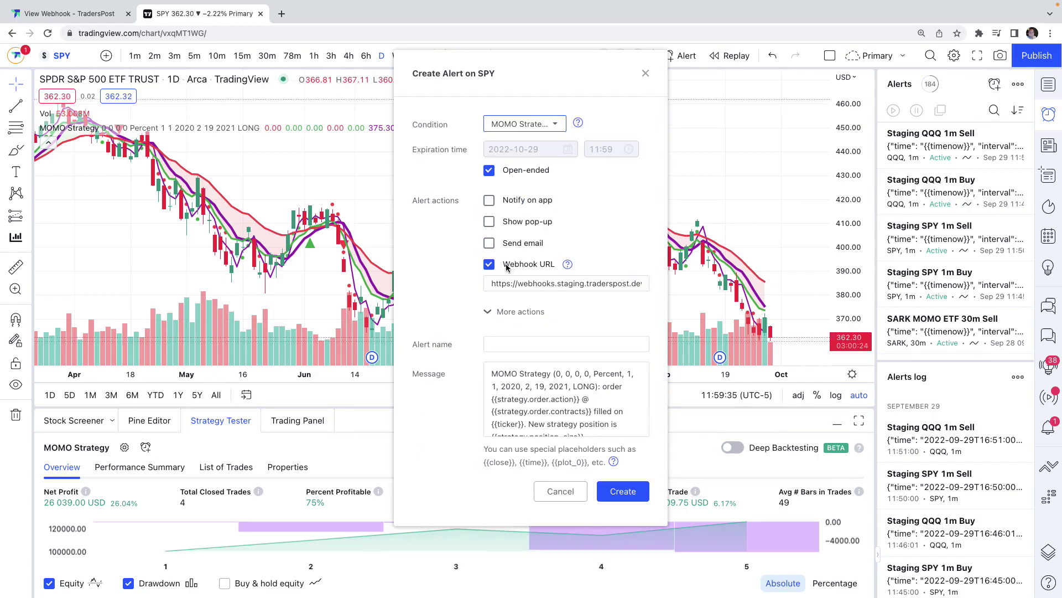
{"action": "triple_click", "coordinate": [509, 283]}
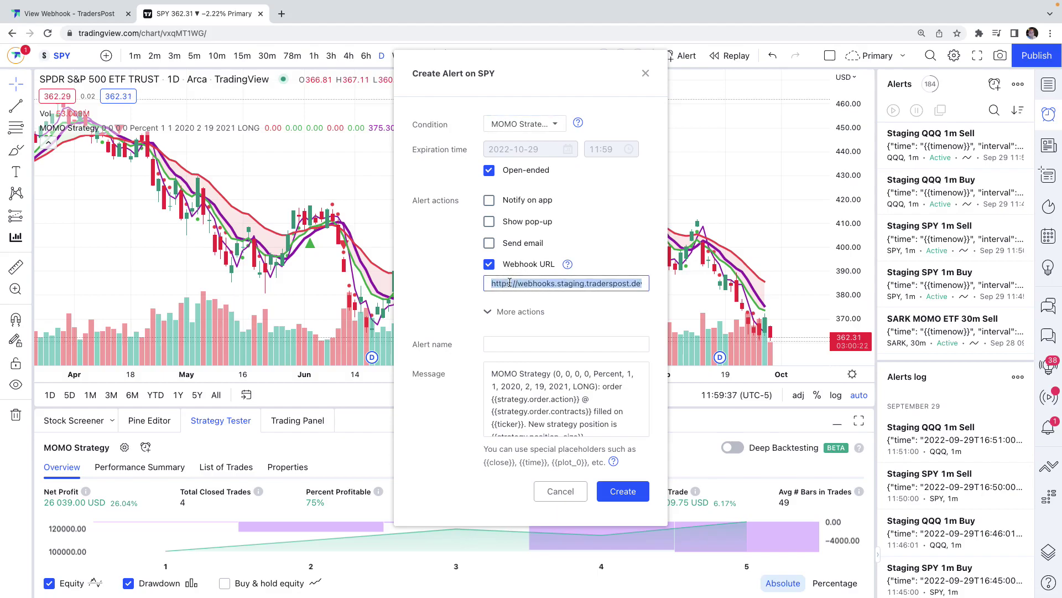
{"action": "key", "text": "ctrl+v"}
- Name the alert 'MOMO Strategy Alert' and open a new browser tab
{"action": "left_click", "coordinate": [514, 344]}
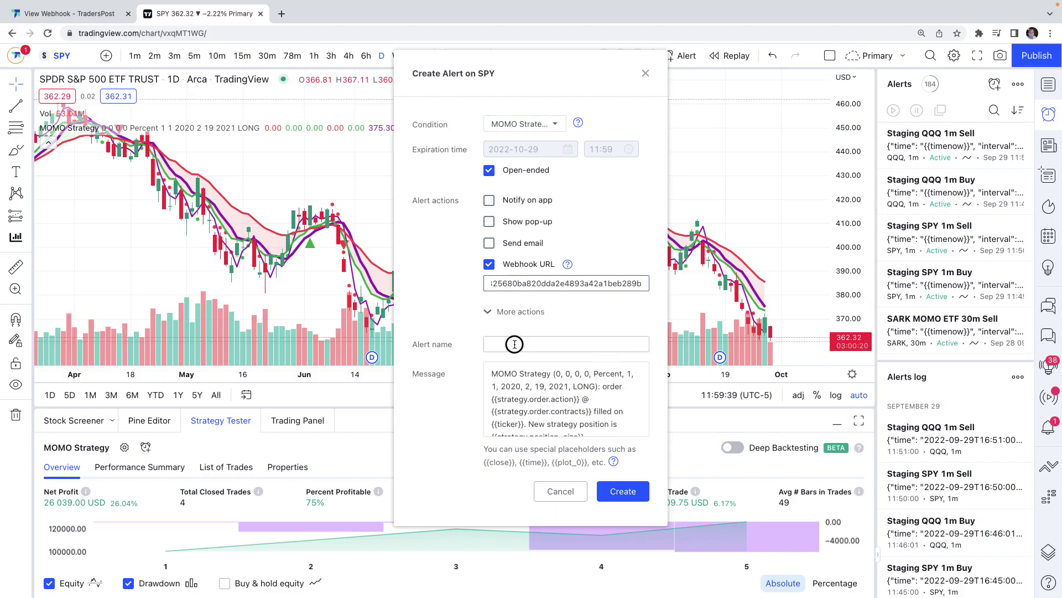
{"action": "type", "text": "MOMO Strategy Alert"}
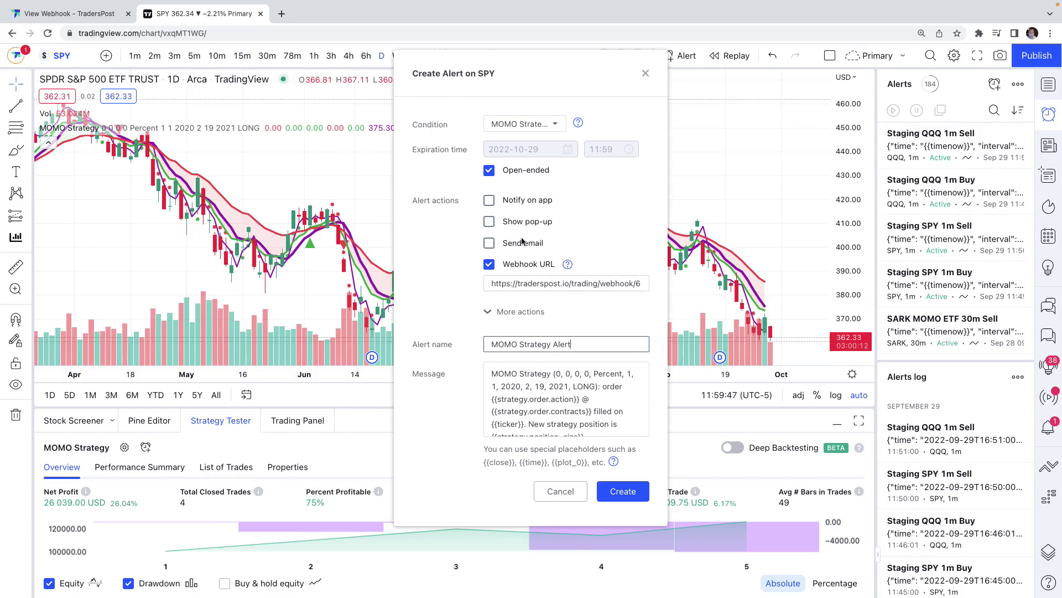
{"action": "left_click", "coordinate": [282, 14]}
- On the TradersPost docs TradingView page, copy the Strategies JSON example
{"action": "type", "text": "do"}
{"action": "key", "text": "Return"}
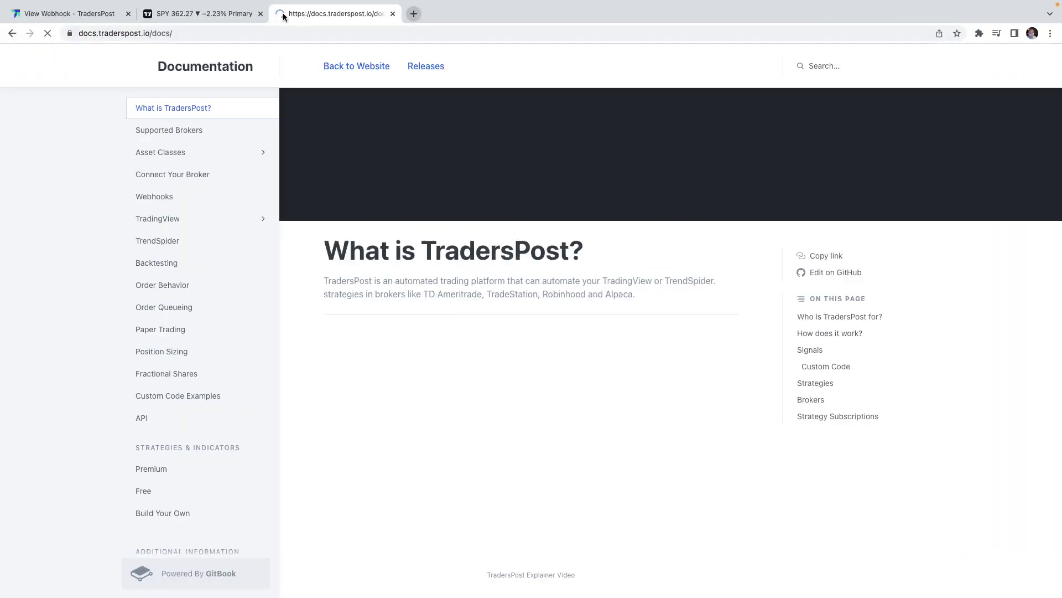
{"action": "left_click", "coordinate": [154, 219]}
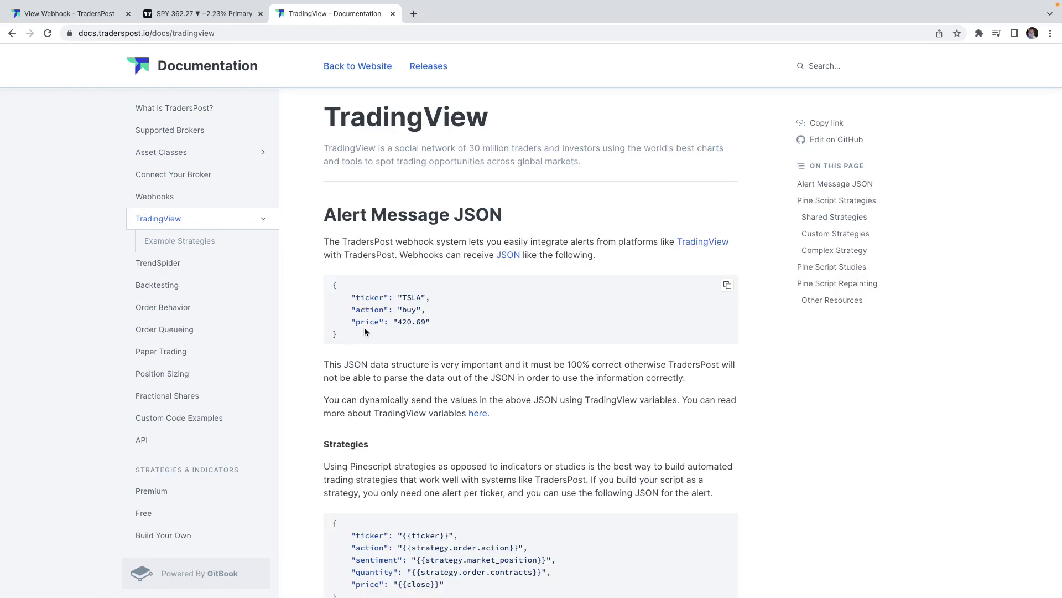
{"action": "scroll", "coordinate": [364, 343], "scroll_direction": "down", "scroll_amount": 3}
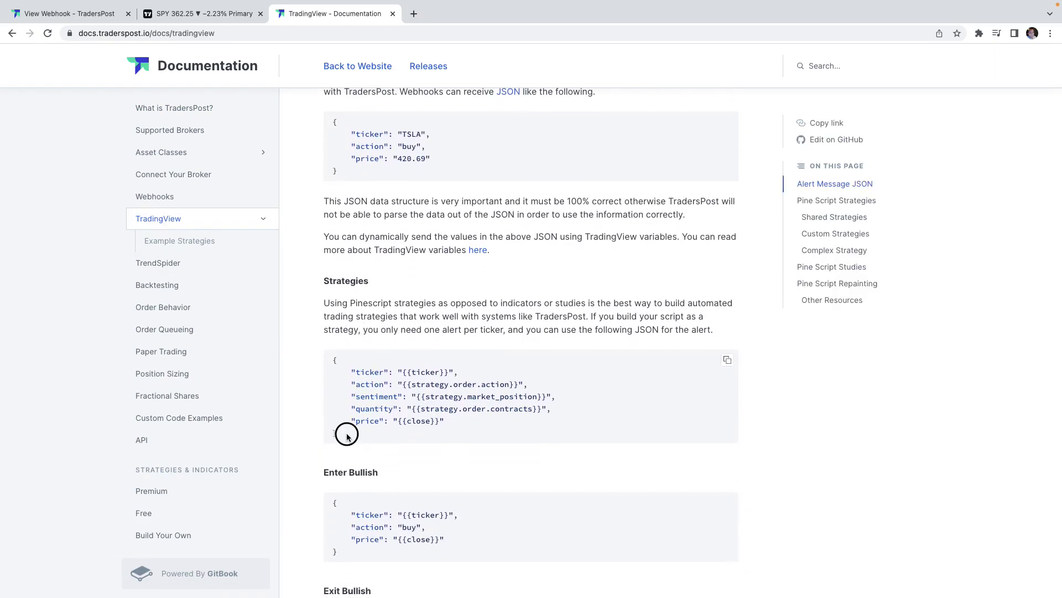
{"action": "left_click_drag", "start_coordinate": [338, 437], "coordinate": [325, 366]}
{"action": "left_click", "coordinate": [371, 434]}
- Back in the TradingView alert, replace the Message text with the copied strategy JSON
{"action": "left_click", "coordinate": [727, 360]}
{"action": "key", "text": "ctrl+shift+Tab"}
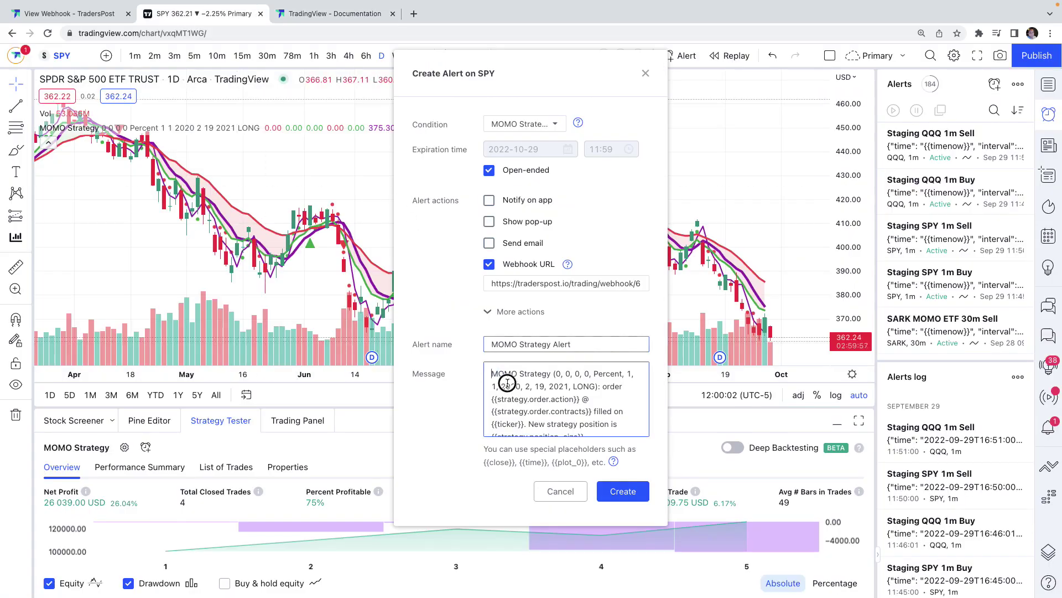
{"action": "left_click_drag", "start_coordinate": [496, 372], "coordinate": [622, 484]}
{"action": "key", "text": "BackSpace"}
{"action": "key", "text": "ctrl+v"}
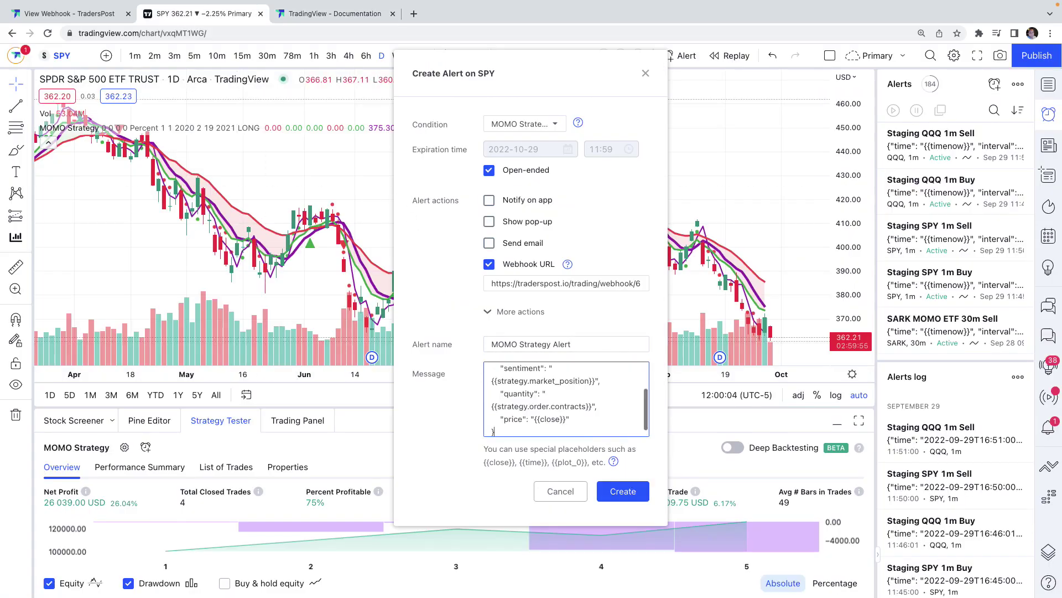
{"action": "scroll", "coordinate": [522, 403], "scroll_direction": "up", "scroll_amount": 2}
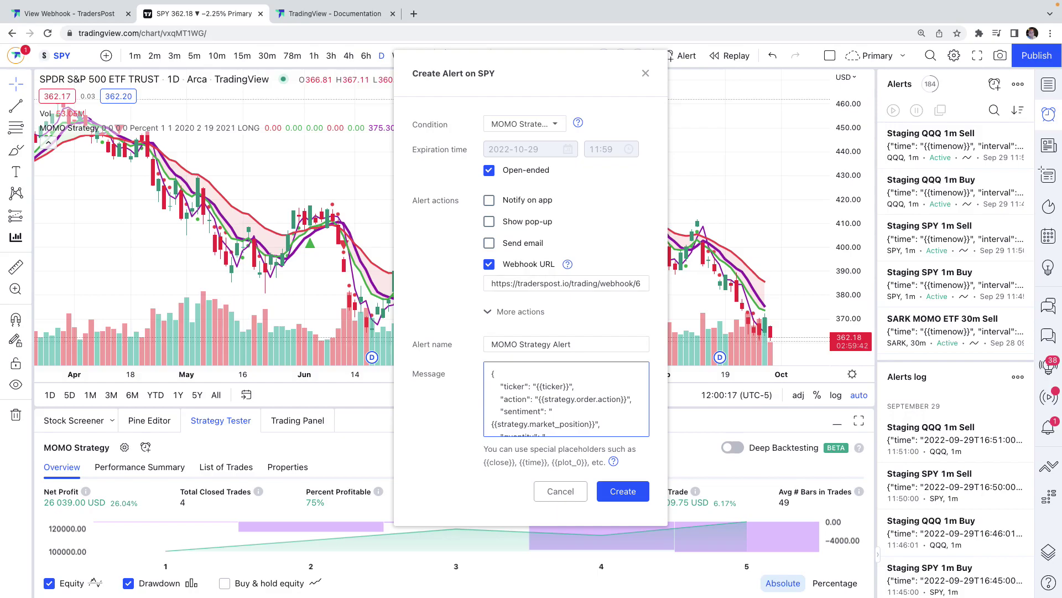
{"action": "left_click_drag", "start_coordinate": [492, 374], "coordinate": [570, 440]}
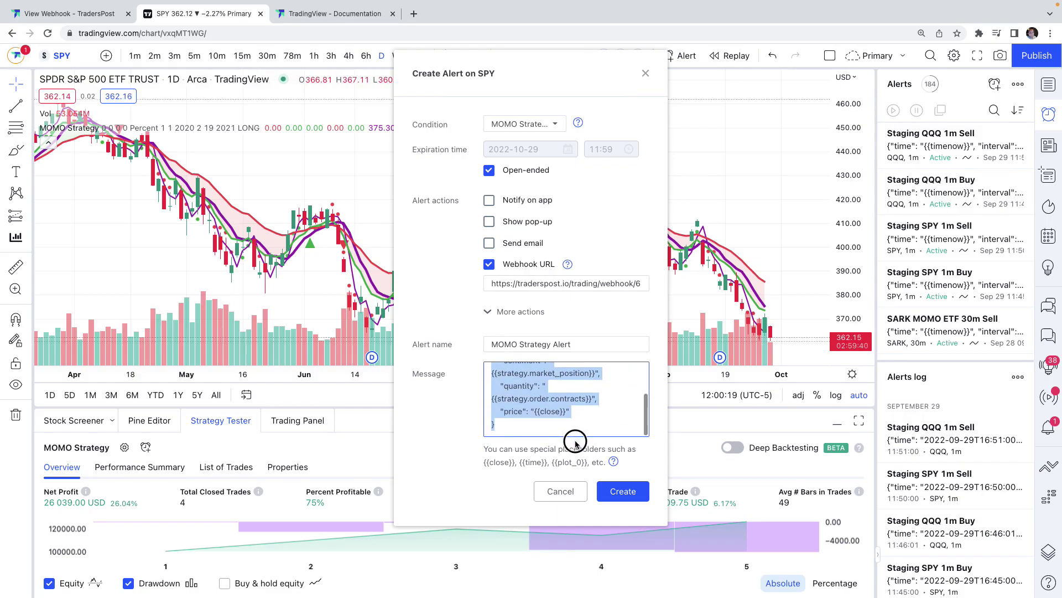